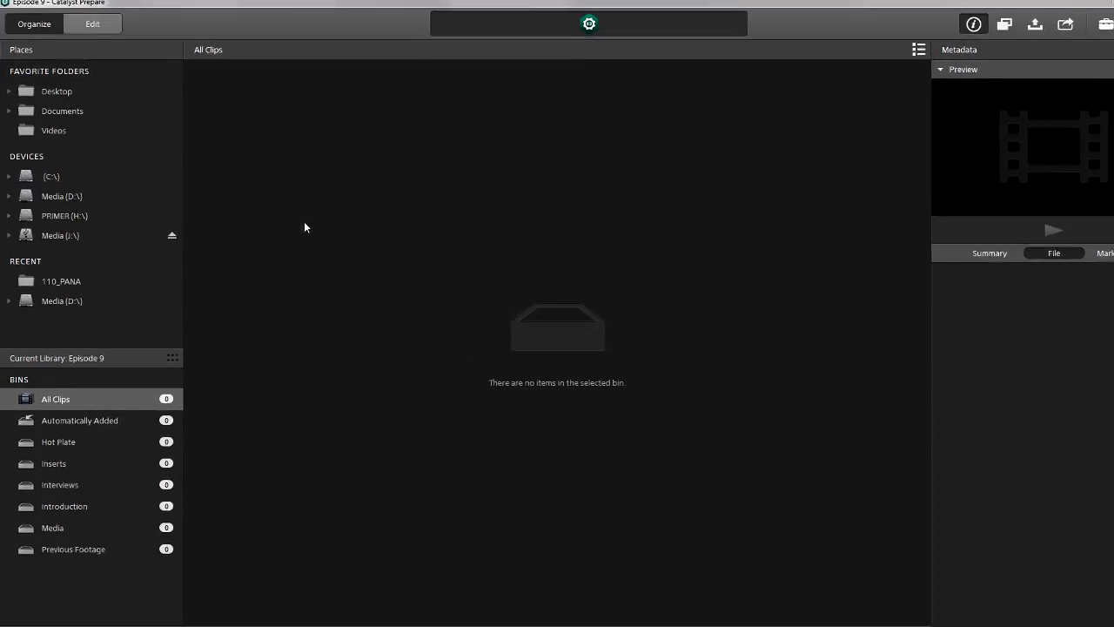
Browse the Media (J:) card's PRIVATE > M4ROOT folder to list its C0001.MP4-onward clips
{"action": "left_click", "coordinate": [116, 320]}
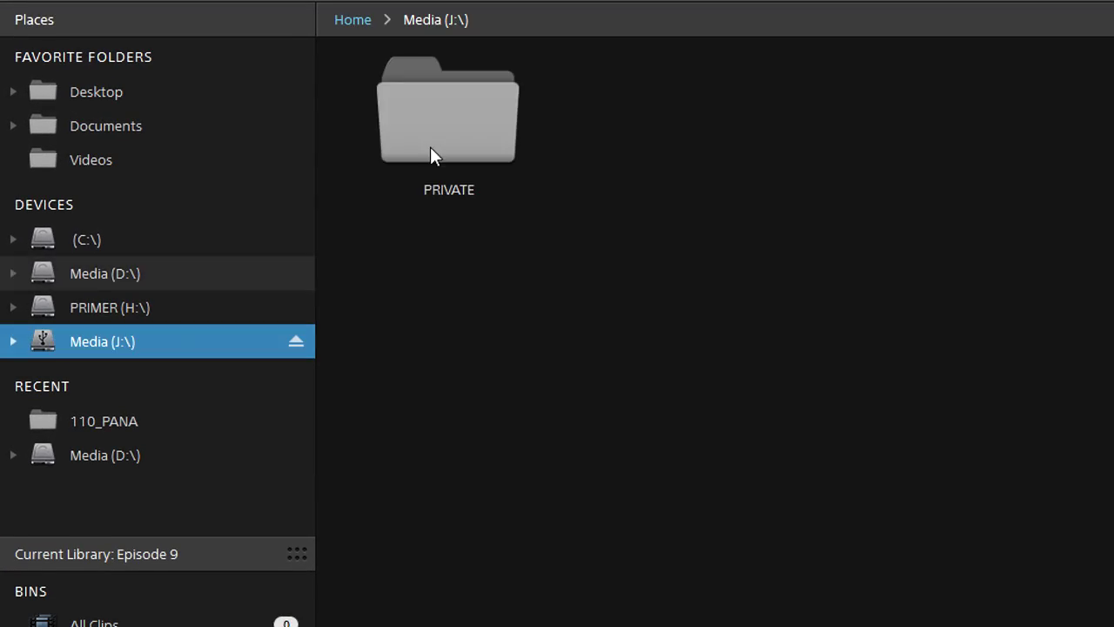
{"action": "left_click", "coordinate": [389, 141]}
{"action": "double_click", "coordinate": [427, 148]}
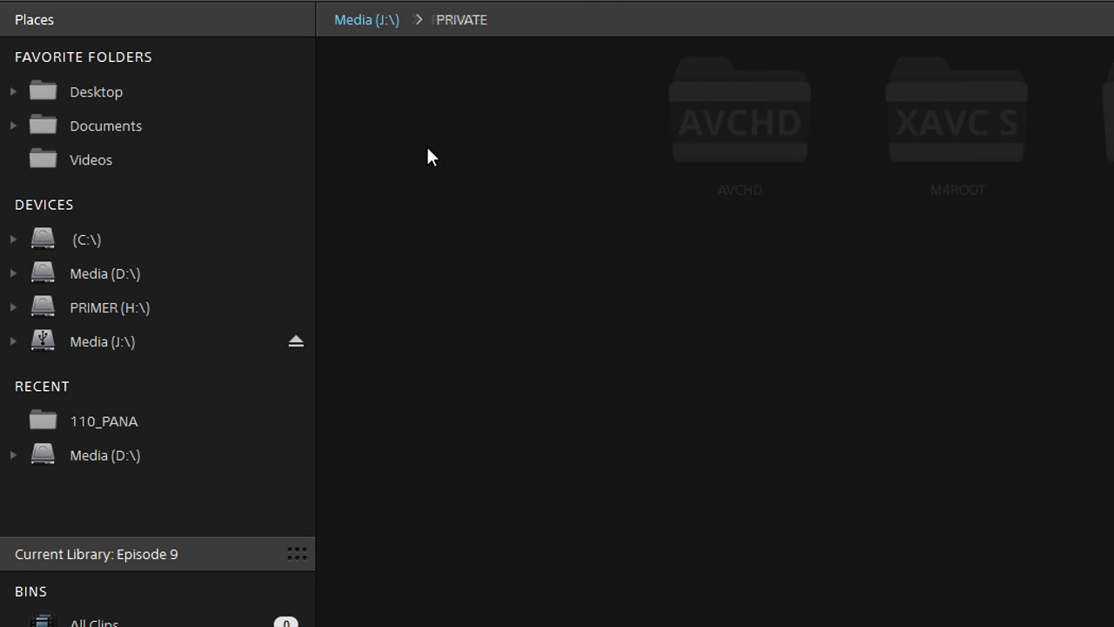
{"action": "double_click", "coordinate": [704, 138]}
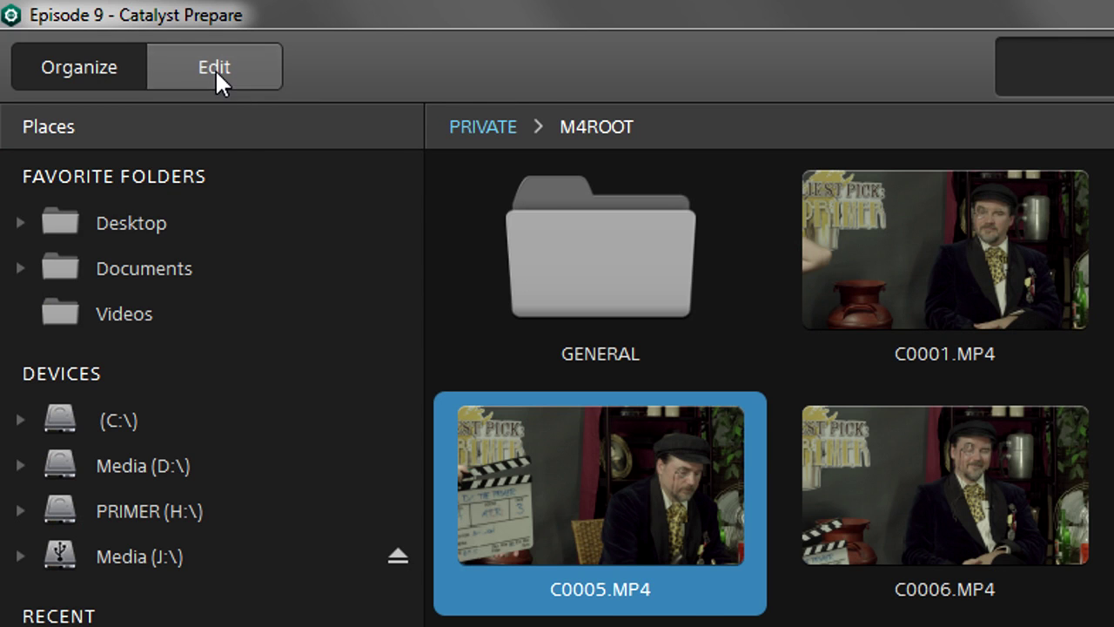
{"action": "left_click", "coordinate": [216, 71]}
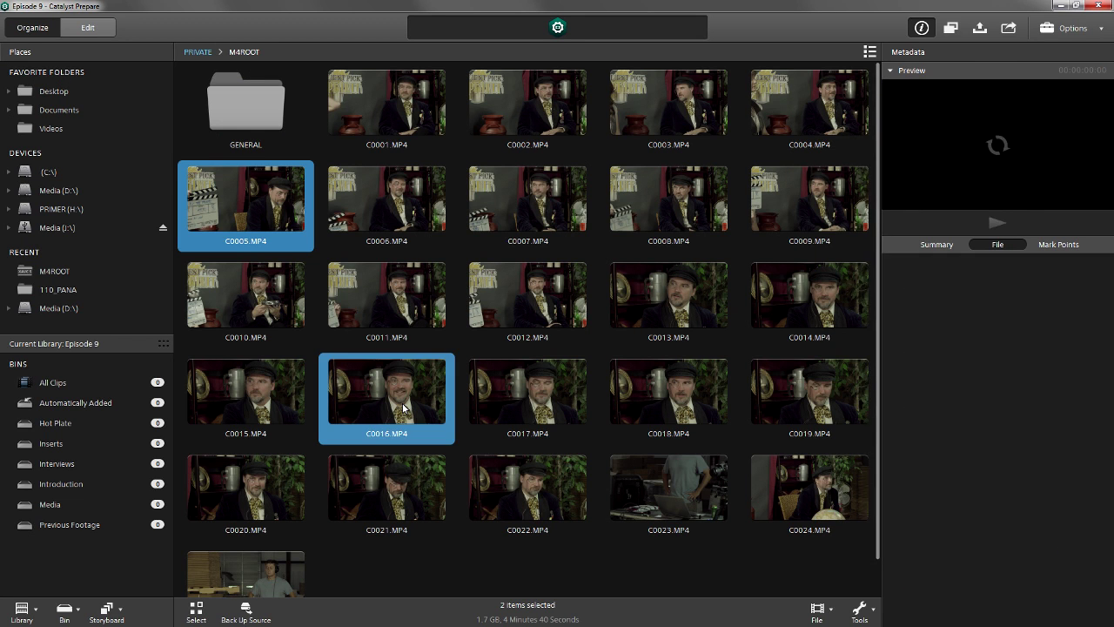
Add C0019 and C0020 to the already selected C0005 and C0016 clips
{"action": "left_click", "coordinate": [778, 394], "text": "ctrl"}
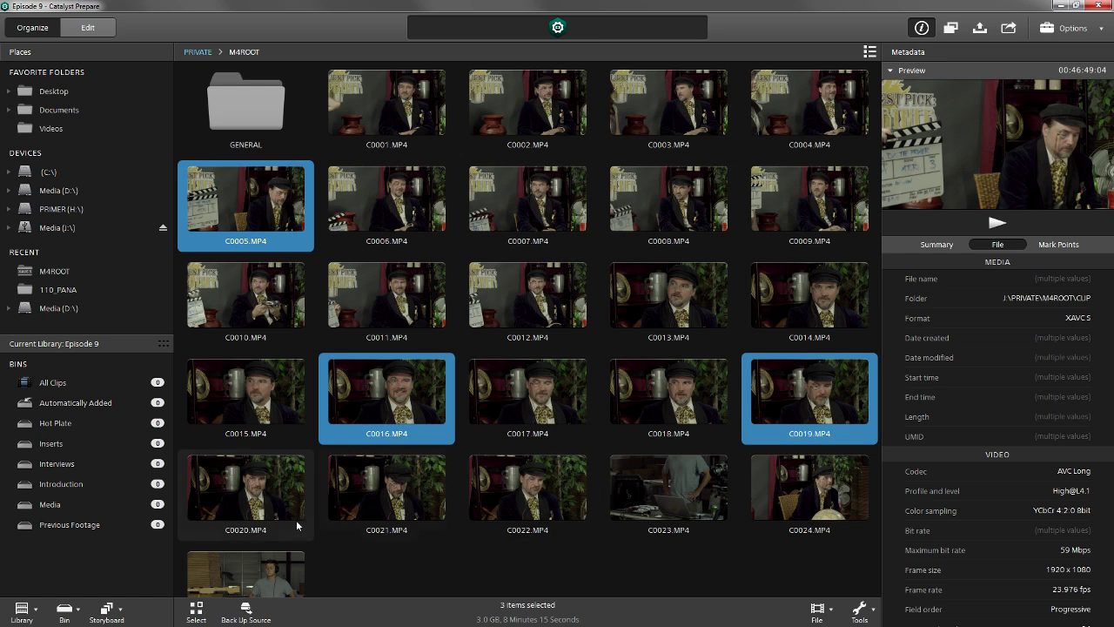
{"action": "left_click", "coordinate": [259, 497], "text": "ctrl"}
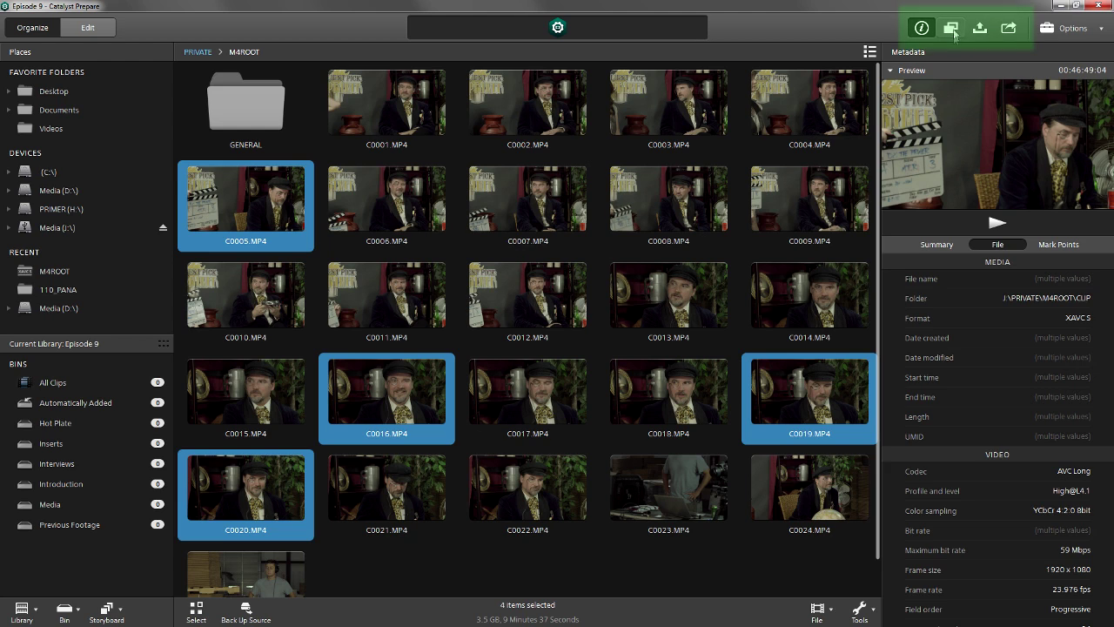
{"action": "left_click", "coordinate": [951, 29]}
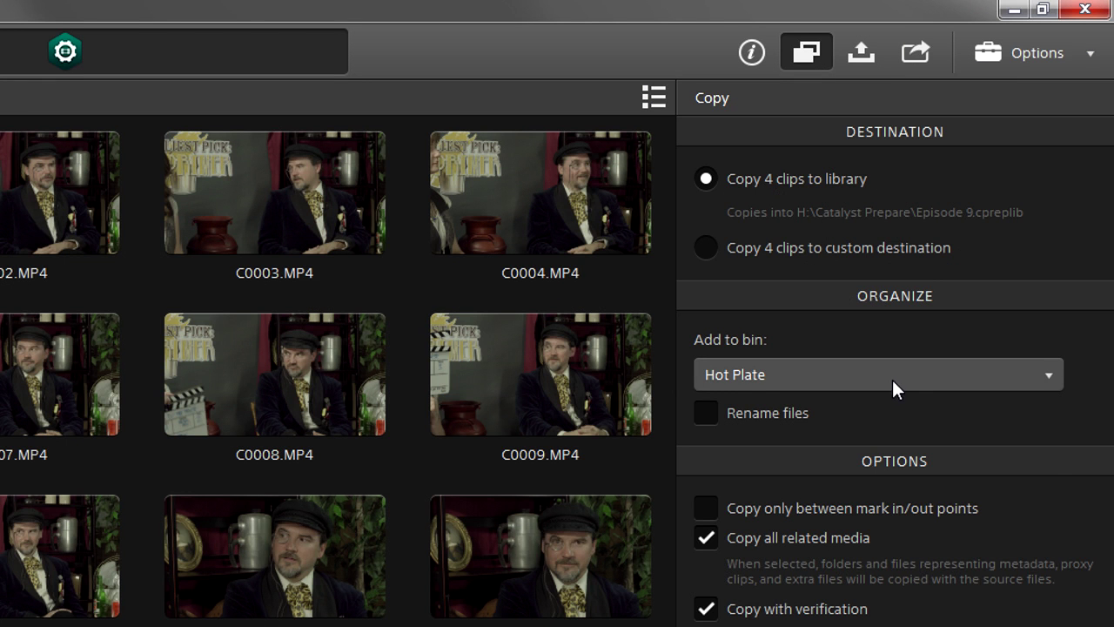
Keep Hot Plate as the destination bin and rename files with the prefix Iggy
{"action": "left_click", "coordinate": [827, 376]}
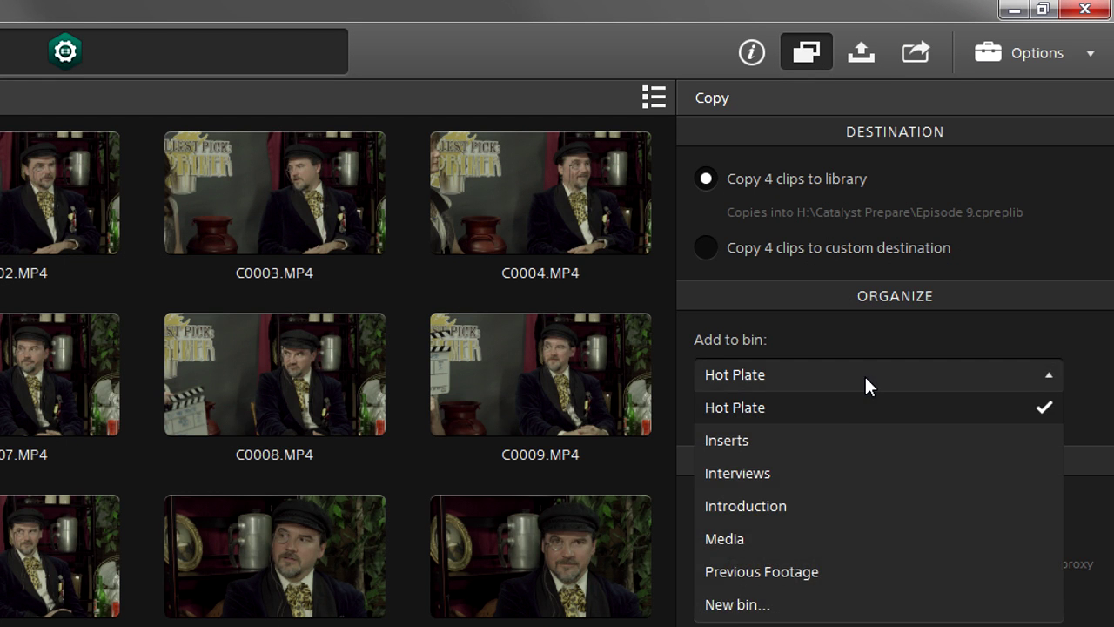
{"action": "left_click", "coordinate": [823, 414]}
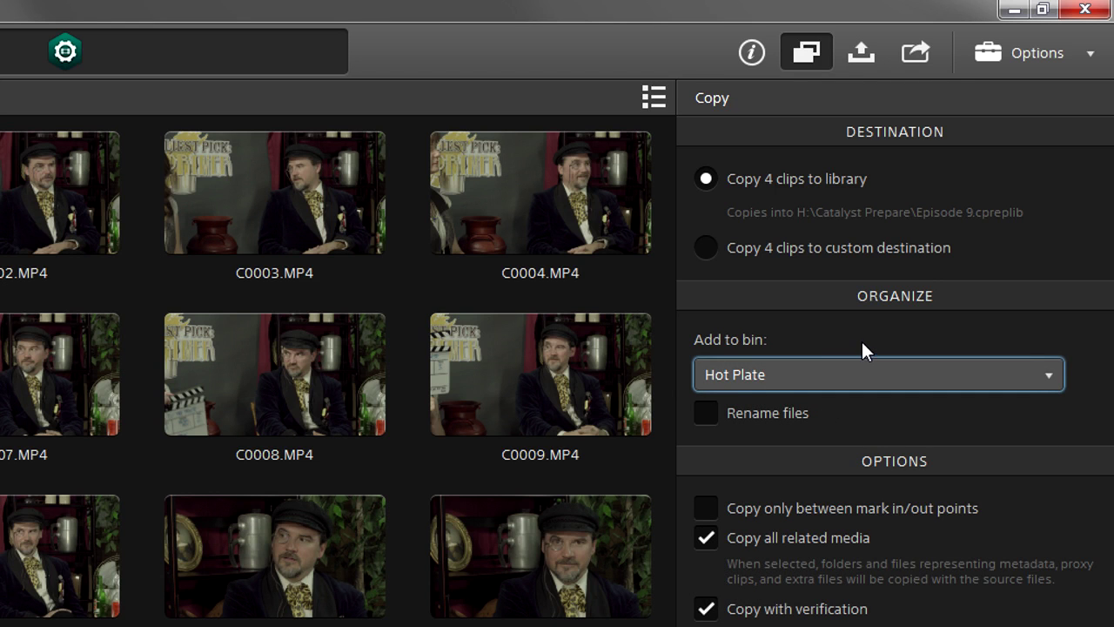
{"action": "left_click", "coordinate": [705, 412]}
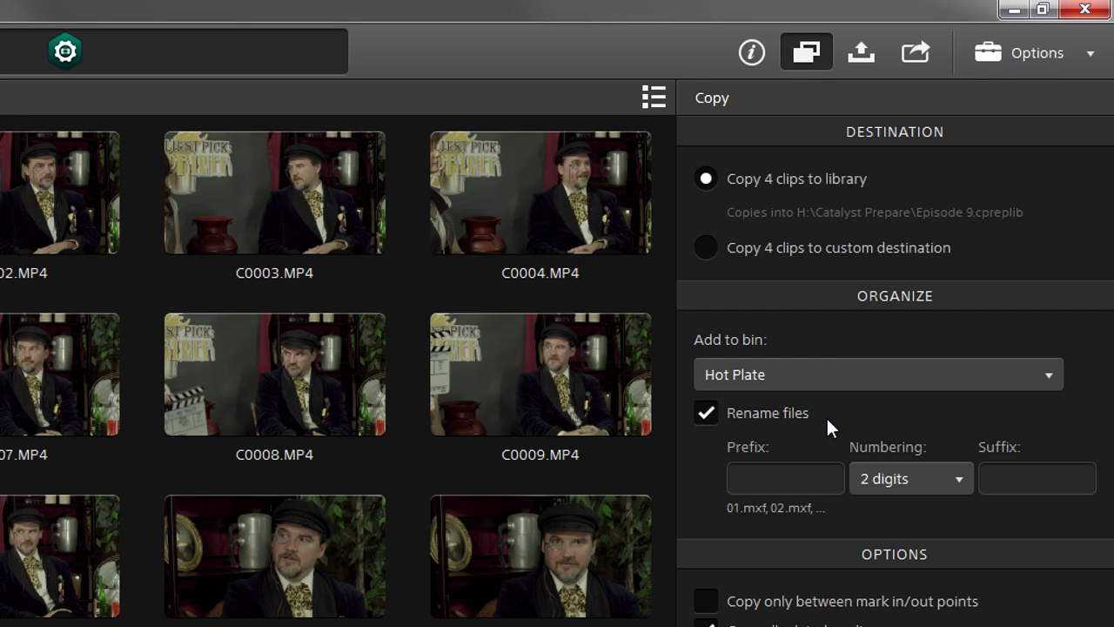
{"action": "left_click", "coordinate": [789, 477]}
{"action": "type", "text": "Iggy"}
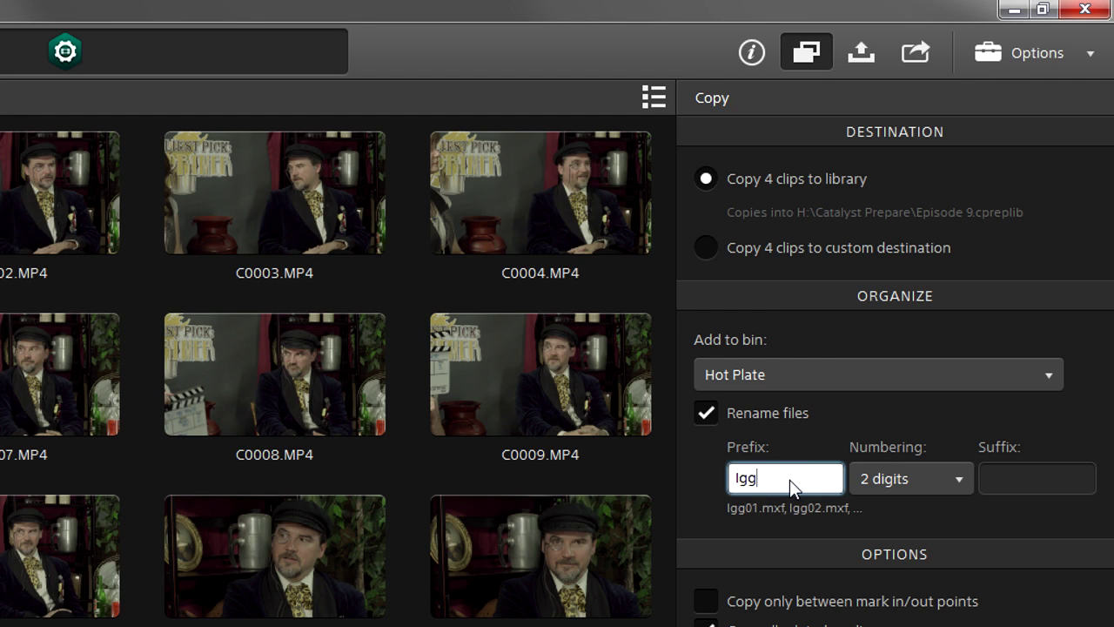
Use three-digit numbering with suffix 'Hot Plate', then start copying the four clips
{"action": "left_click", "coordinate": [891, 473]}
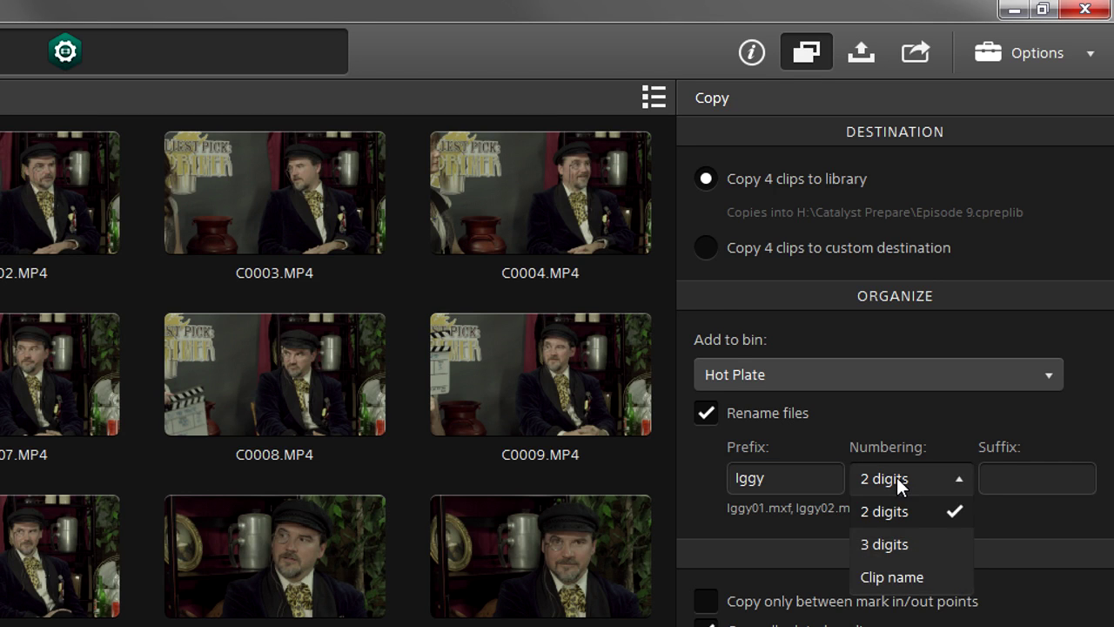
{"action": "left_click", "coordinate": [906, 537]}
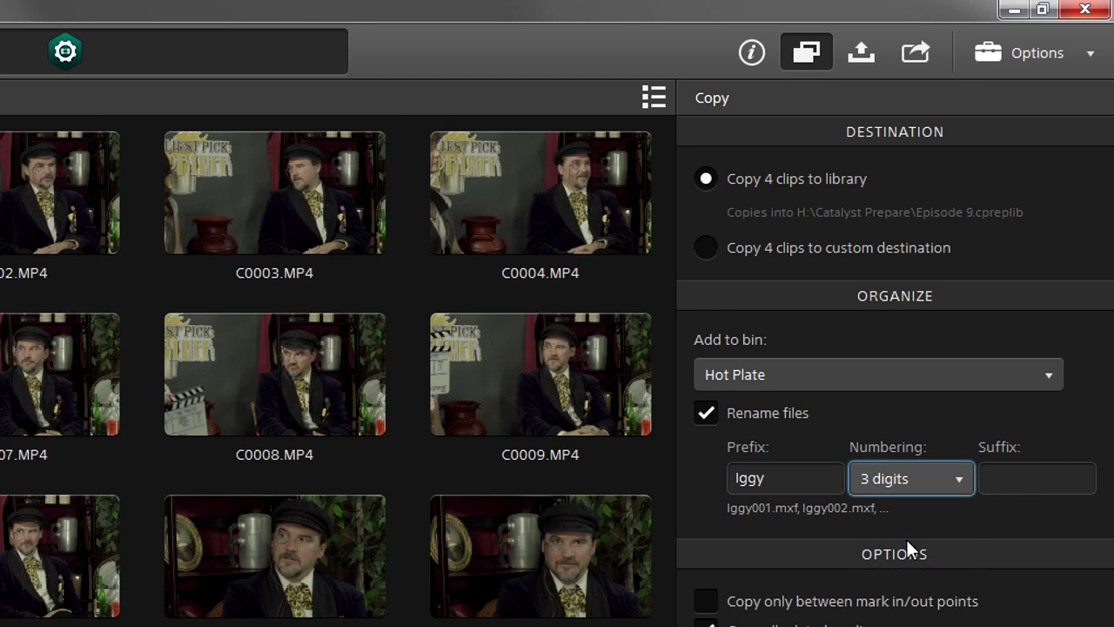
{"action": "left_click", "coordinate": [1022, 481]}
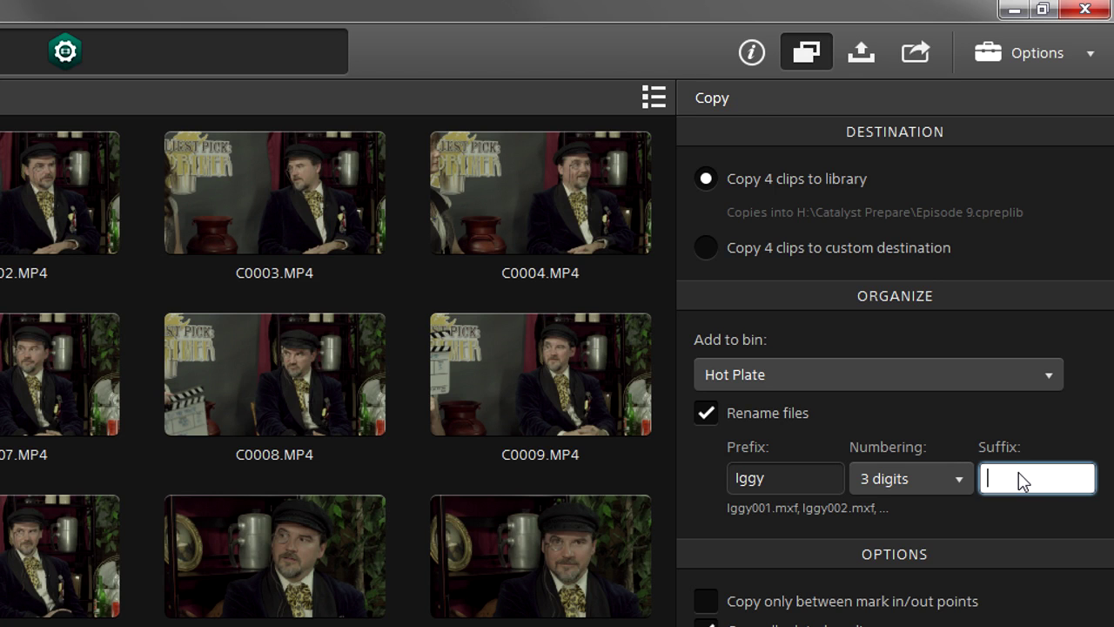
{"action": "type", "text": "Hot "}
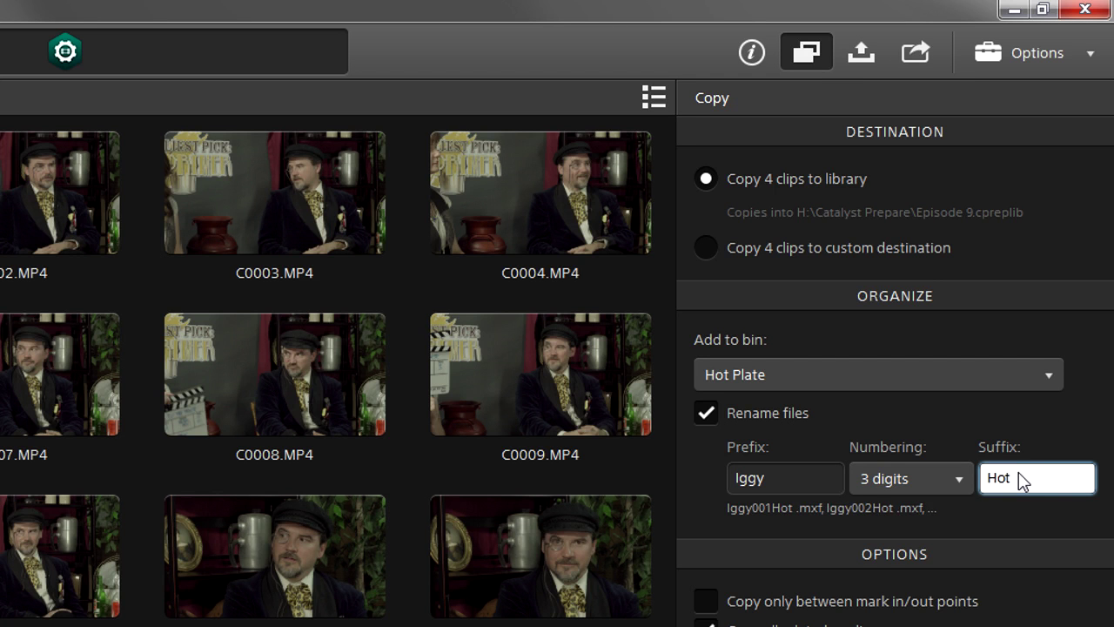
{"action": "type", "text": "Plate"}
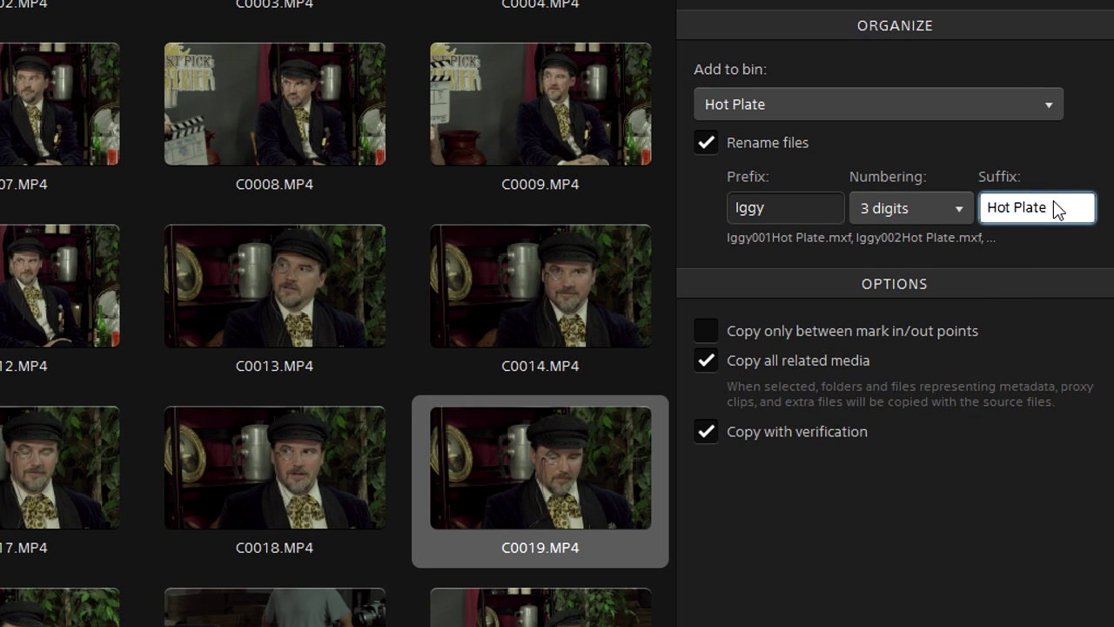
{"action": "left_click", "coordinate": [751, 429]}
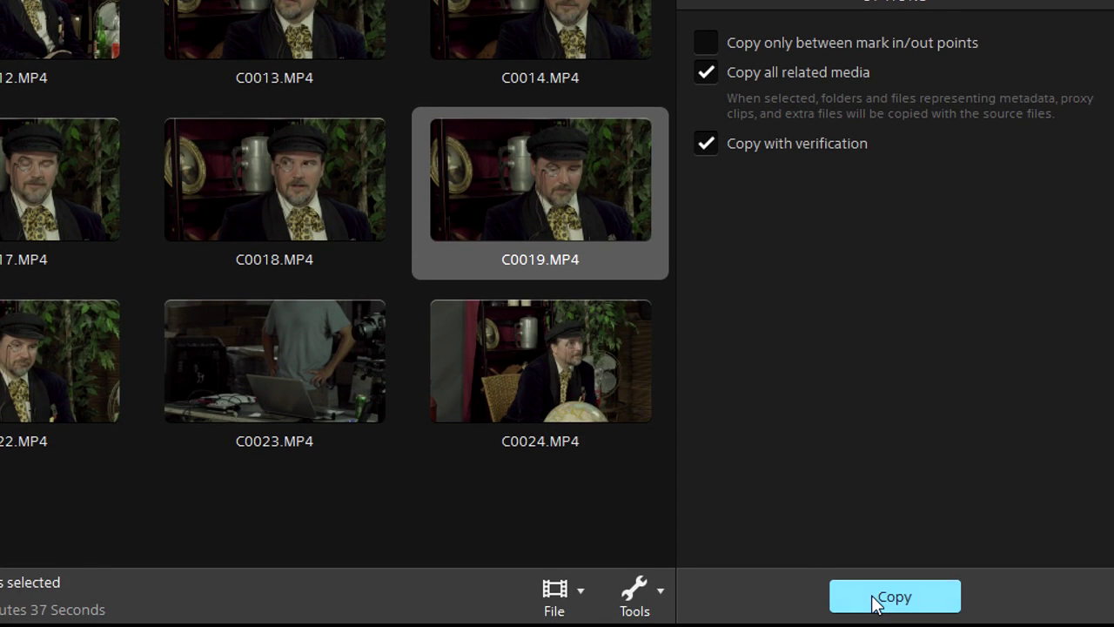
{"action": "left_click", "coordinate": [875, 603]}
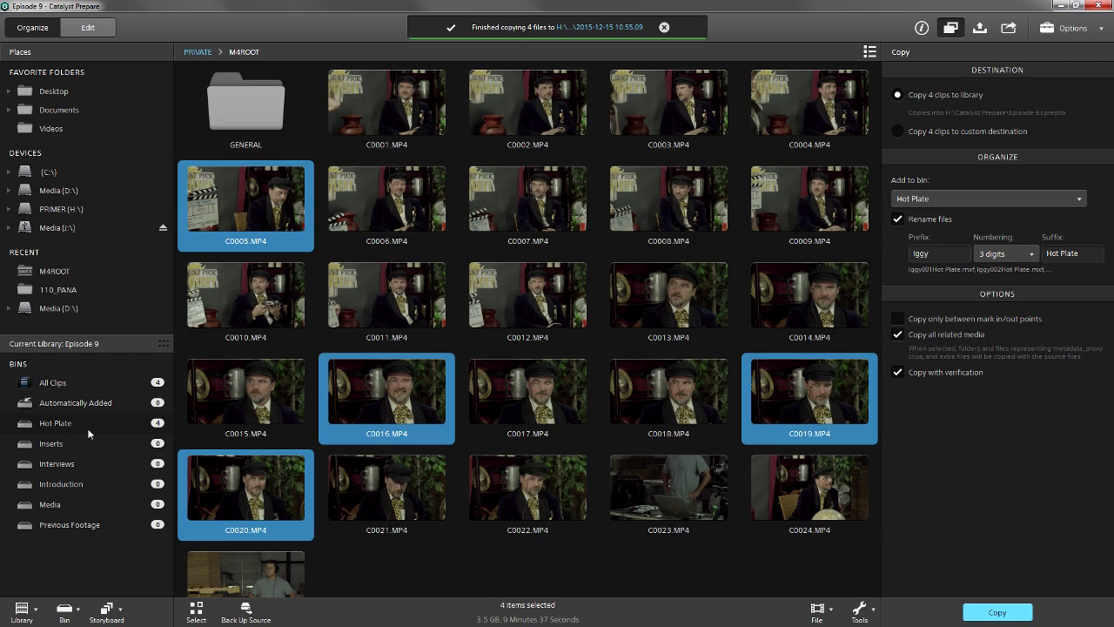
Open the Hot Plate bin to see Iggy001Hot Plate.MP4 through Iggy004Hot Plate.MP4
{"action": "left_click", "coordinate": [87, 424]}
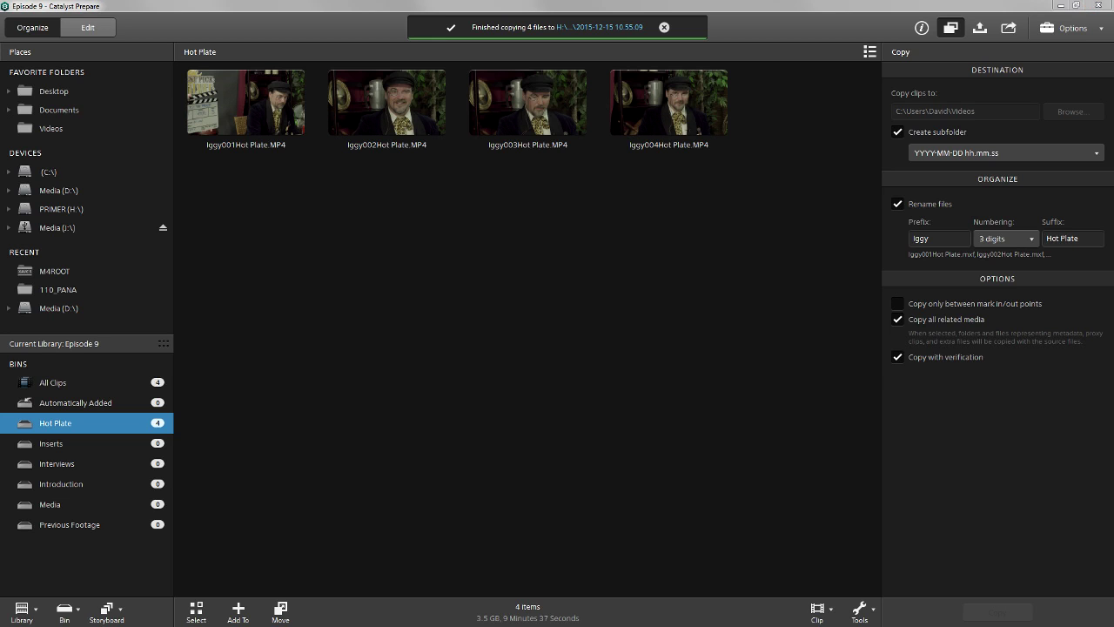
{"action": "key", "text": "super+e"}
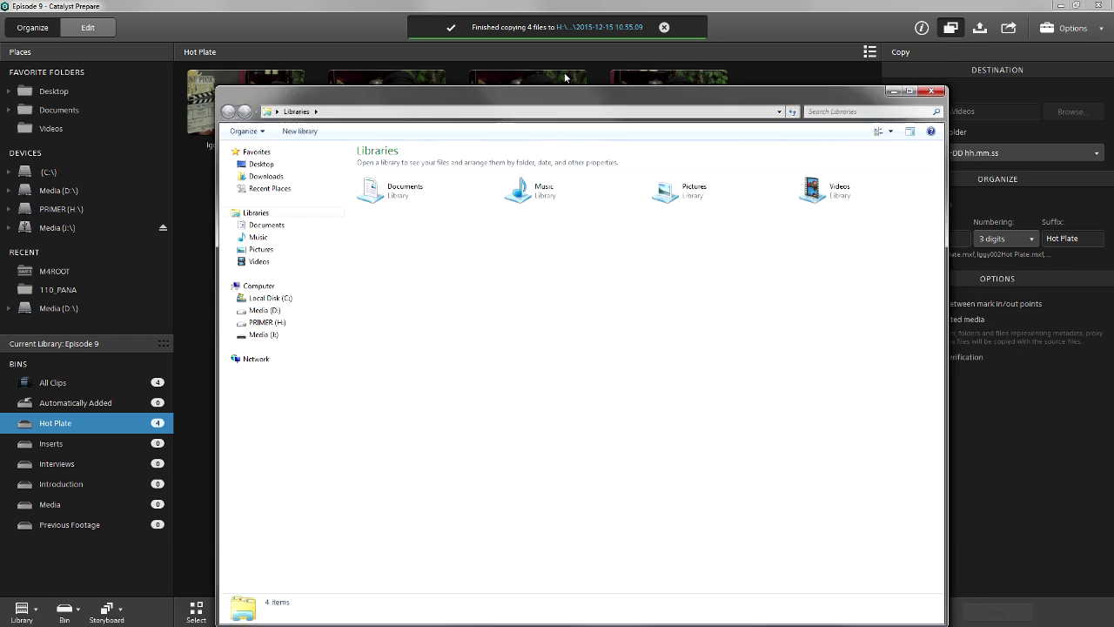
{"action": "left_click", "coordinate": [271, 294]}
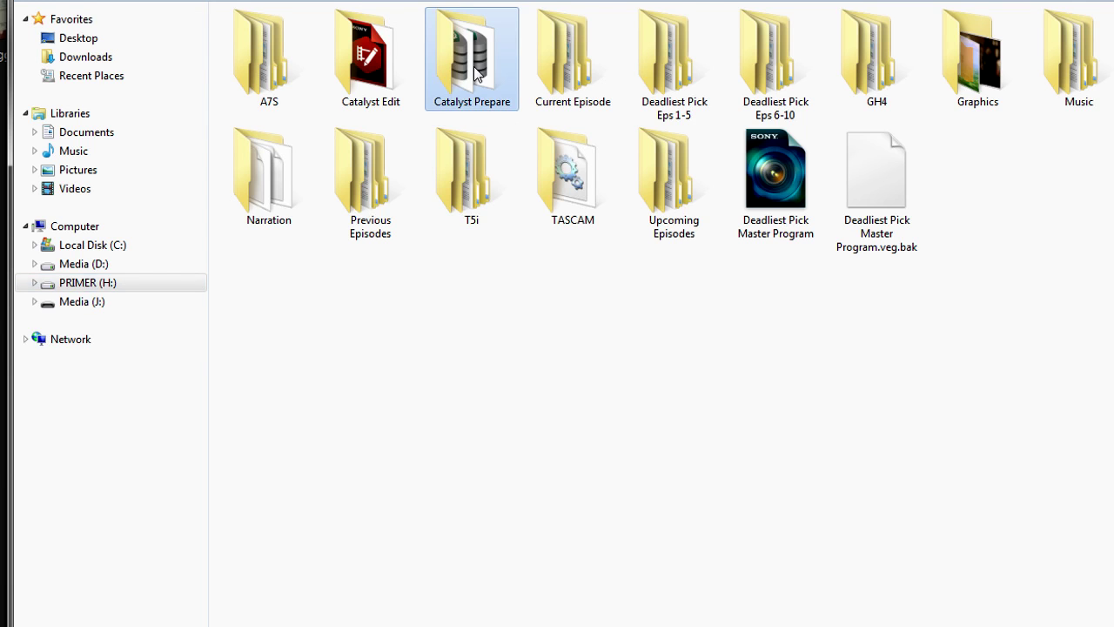
{"action": "double_click", "coordinate": [472, 70]}
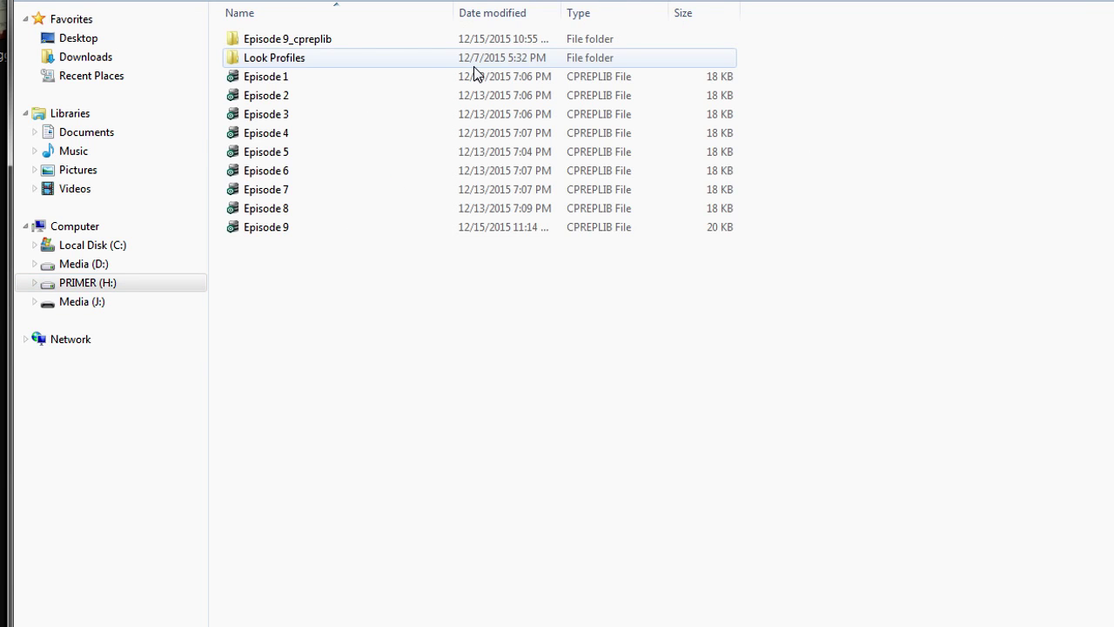
{"action": "double_click", "coordinate": [349, 42]}
{"action": "double_click", "coordinate": [349, 41]}
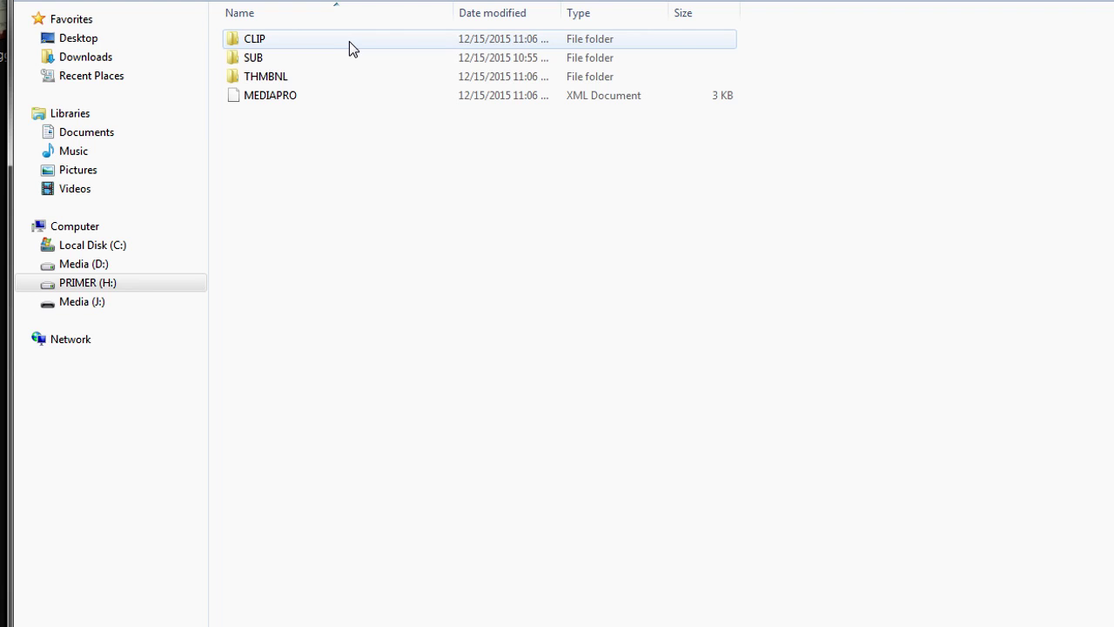
{"action": "double_click", "coordinate": [331, 41]}
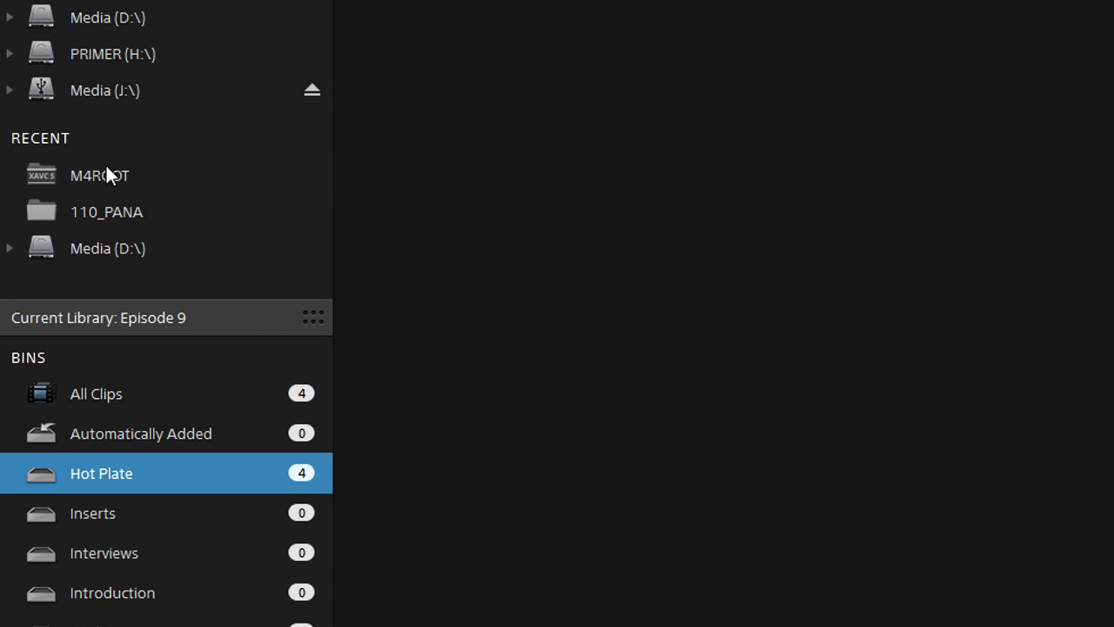
Drag C0005 from M4ROOT onto the Hot Plate bin, then select its C0005 entry there
{"action": "left_click", "coordinate": [103, 184]}
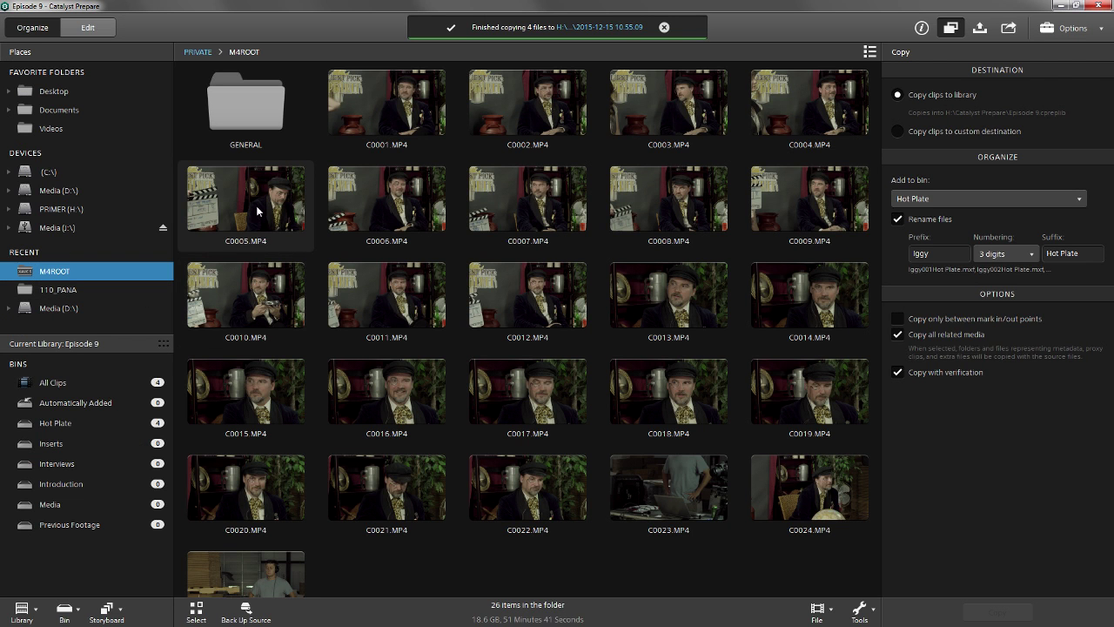
{"action": "left_click", "coordinate": [251, 209]}
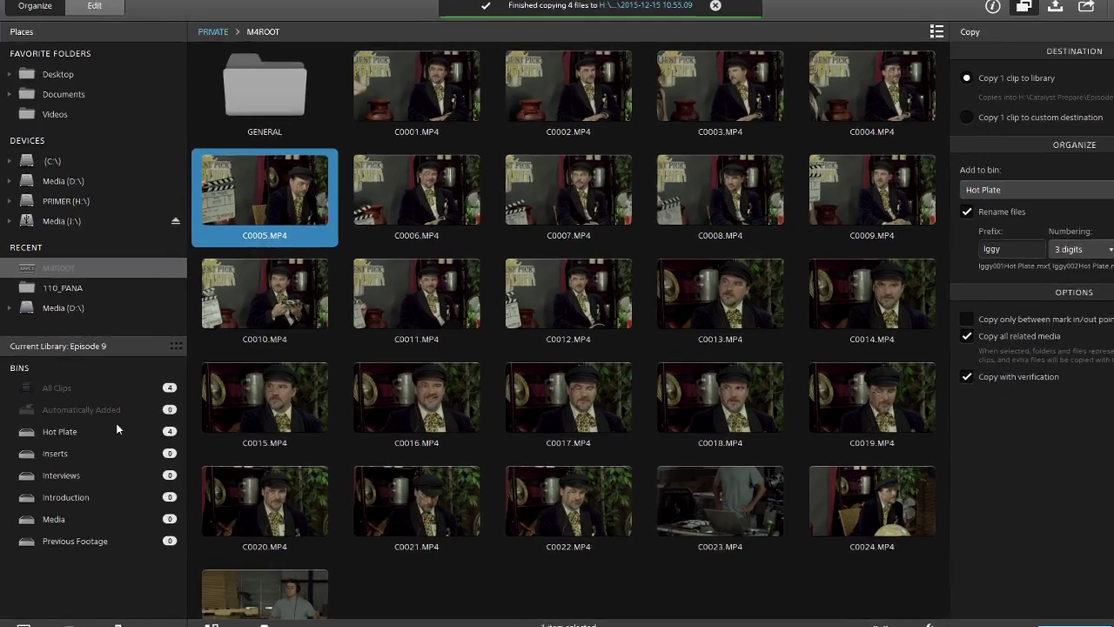
{"action": "mouse_move", "coordinate": [117, 430]}
{"action": "left_mouse_down"}
{"action": "mouse_move", "coordinate": [126, 436]}
{"action": "mouse_move", "coordinate": [113, 428]}
{"action": "left_mouse_up"}
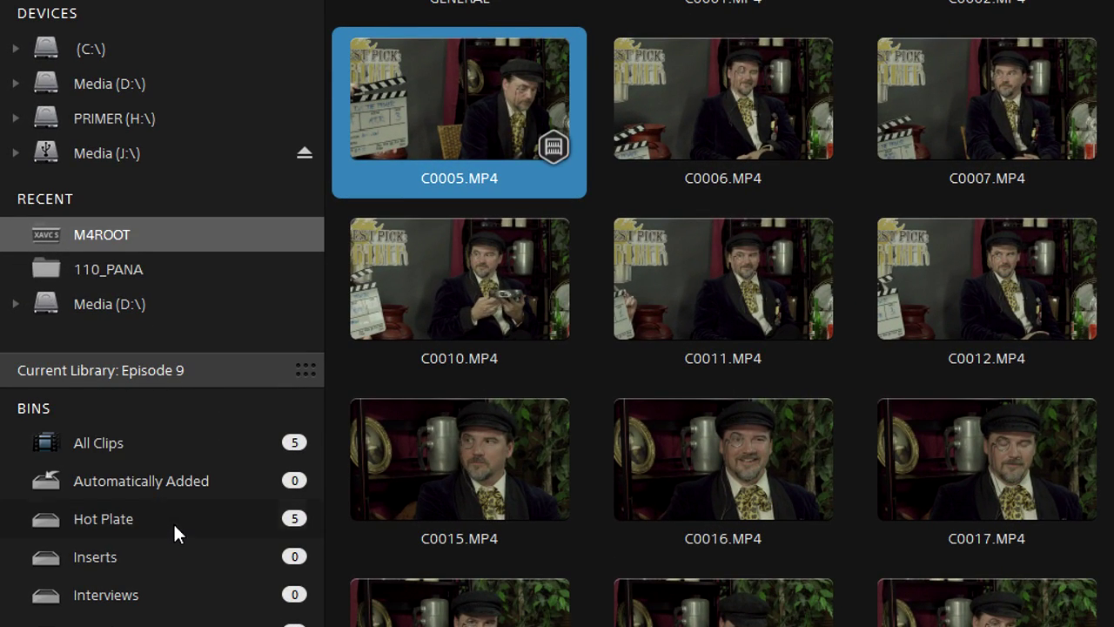
{"action": "left_click", "coordinate": [174, 525]}
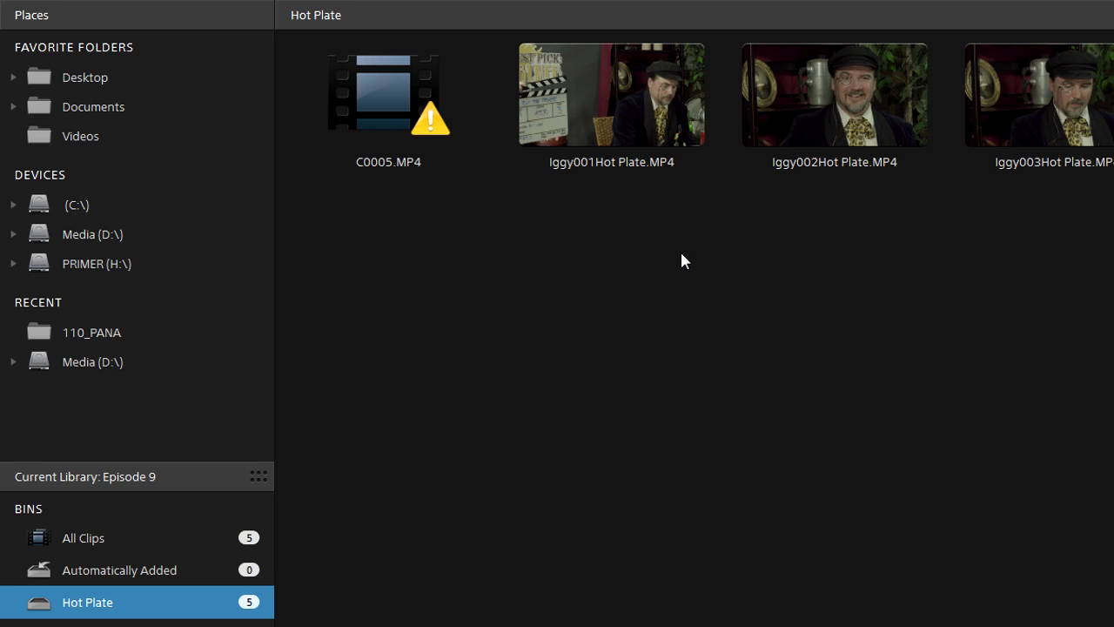
{"action": "left_click", "coordinate": [382, 121]}
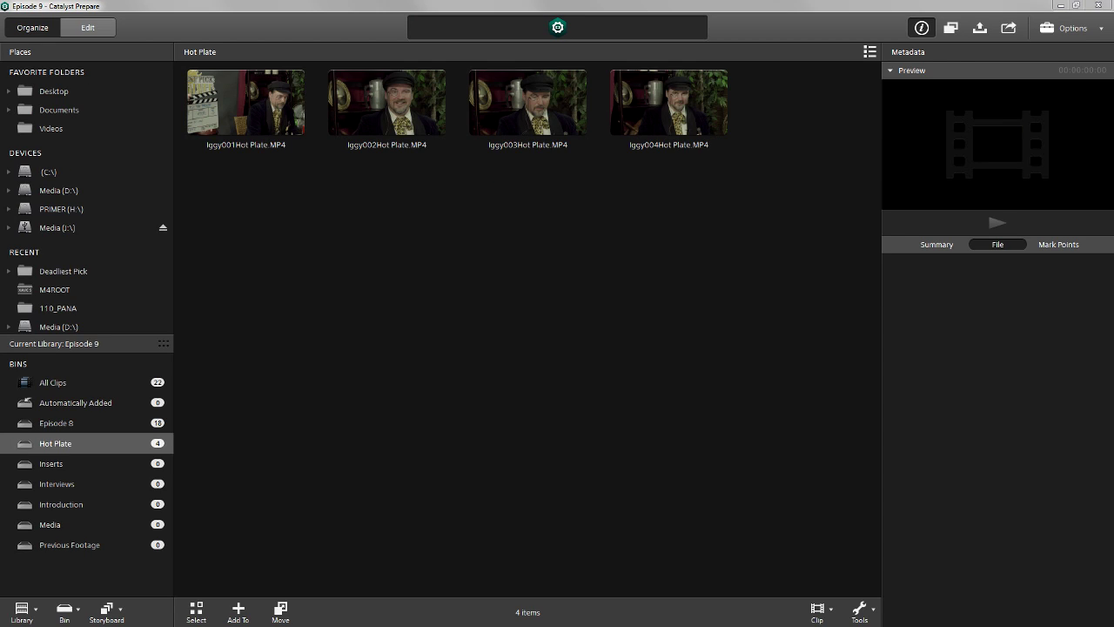
Open the card's DCIM > 110_PANA folder and select clips P1100058, P1100071 and P1100072
{"action": "left_click", "coordinate": [59, 230]}
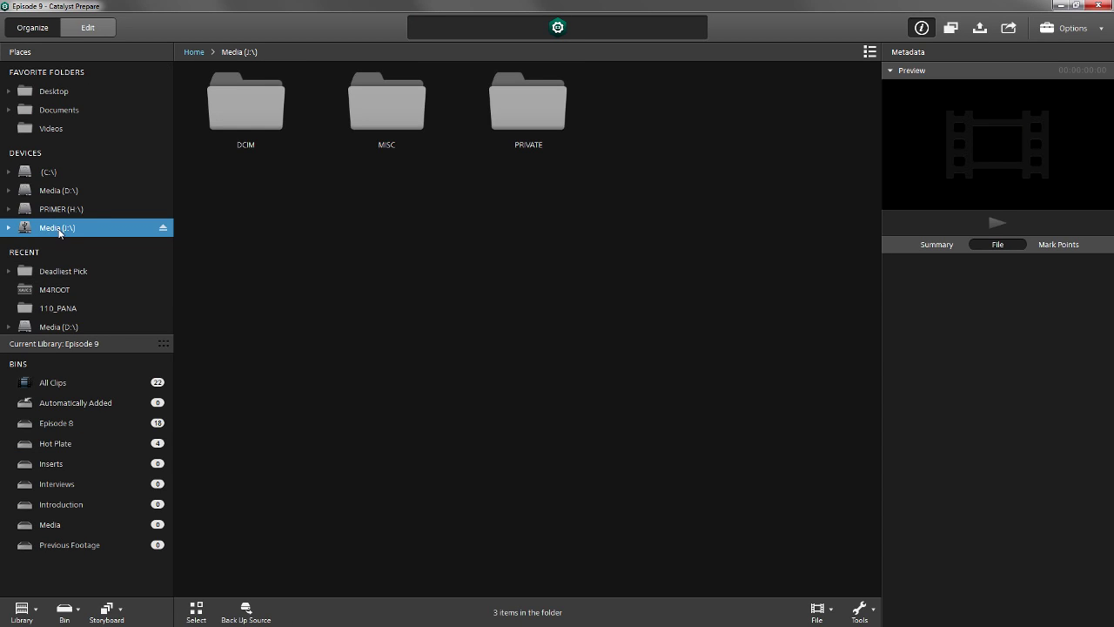
{"action": "double_click", "coordinate": [243, 110]}
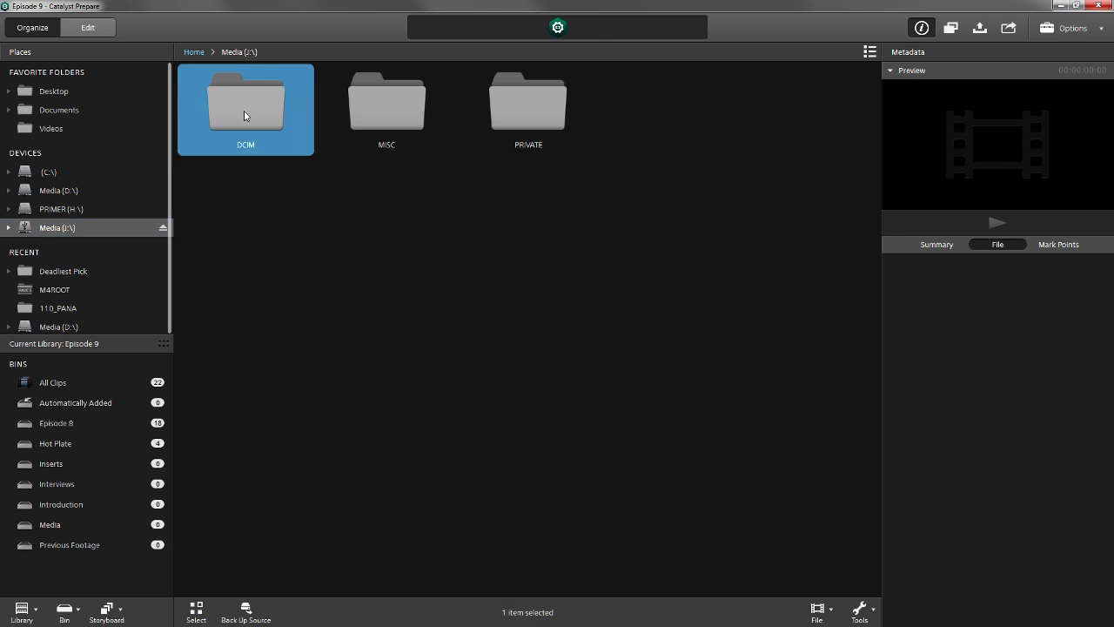
{"action": "double_click", "coordinate": [244, 112]}
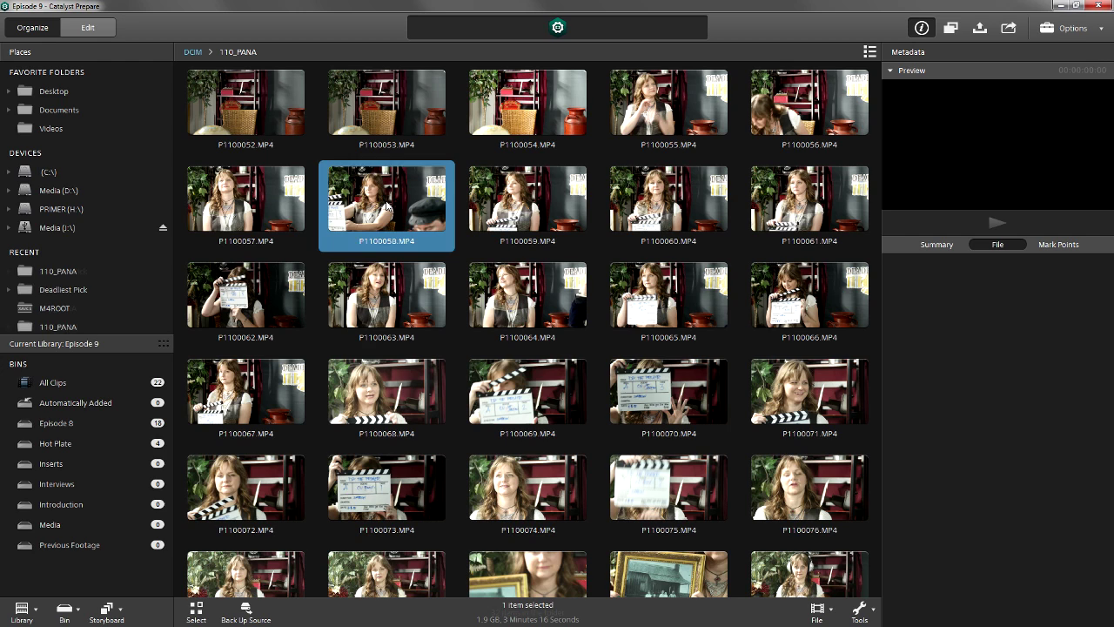
{"action": "left_click", "coordinate": [92, 27]}
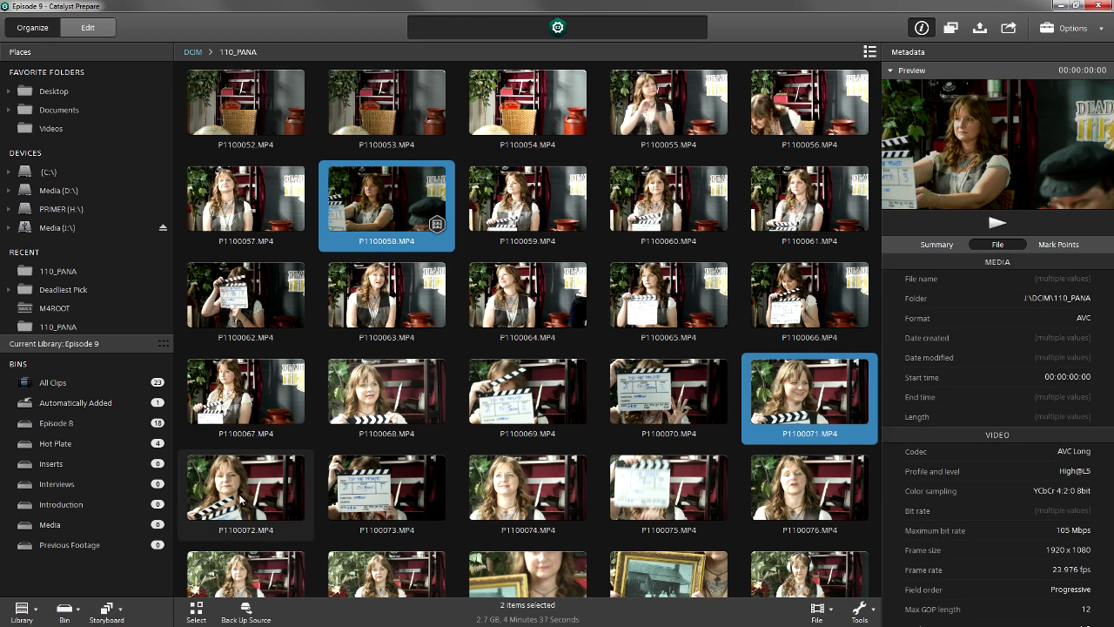
{"action": "left_click", "coordinate": [241, 499], "text": "ctrl"}
Add P1100075 and copy the four clips into Hot Plate with the prefix Siobhan
{"action": "left_click", "coordinate": [666, 489], "text": "ctrl"}
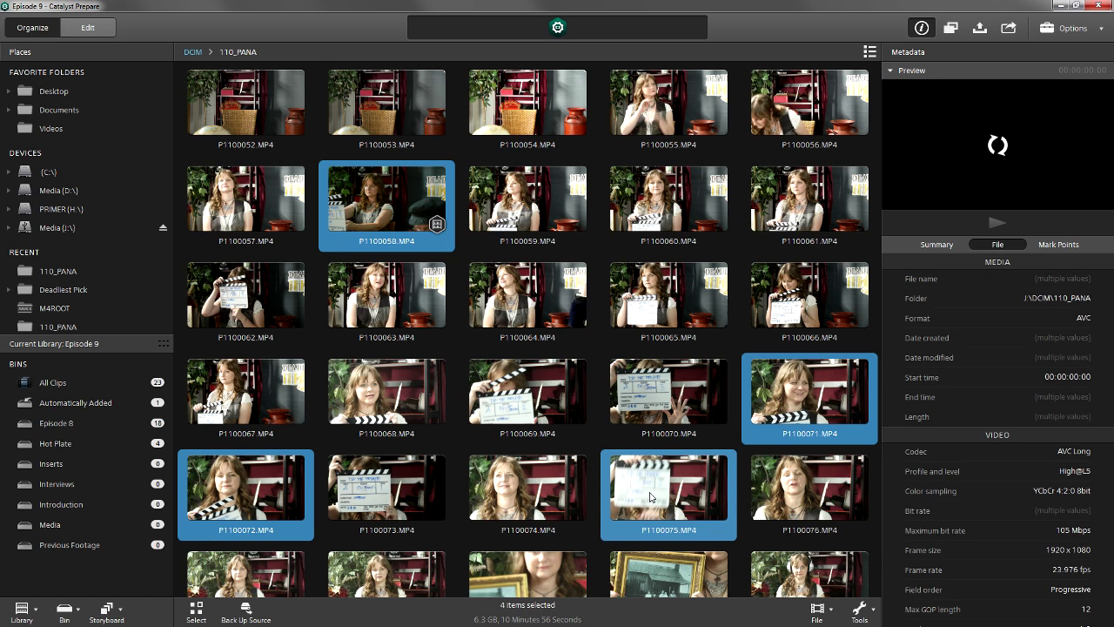
{"action": "left_click", "coordinate": [952, 28]}
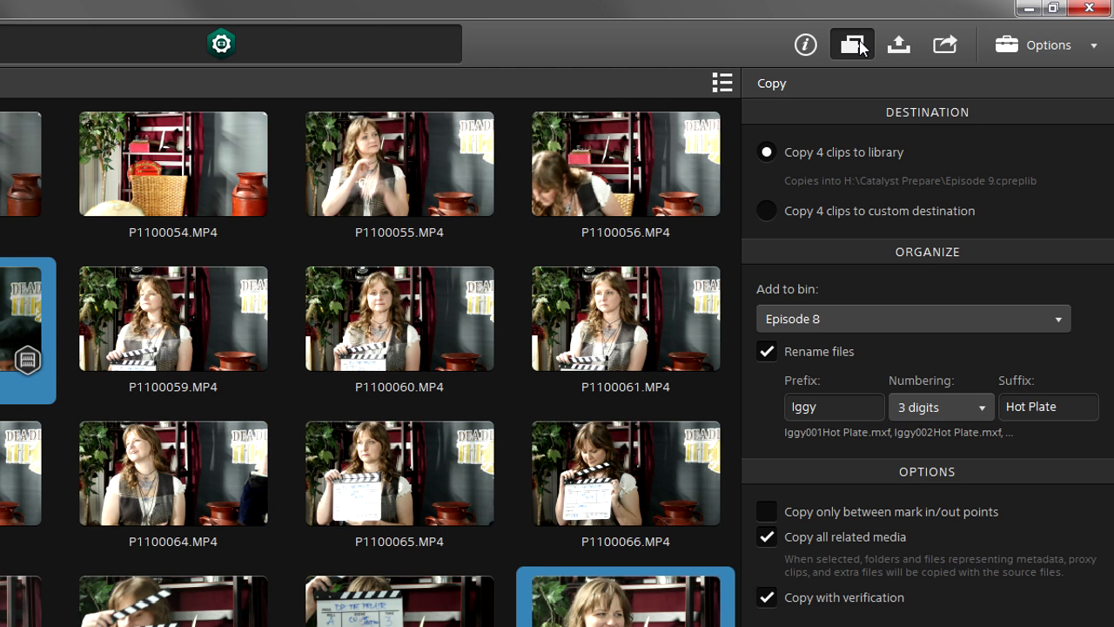
{"action": "left_click", "coordinate": [983, 311]}
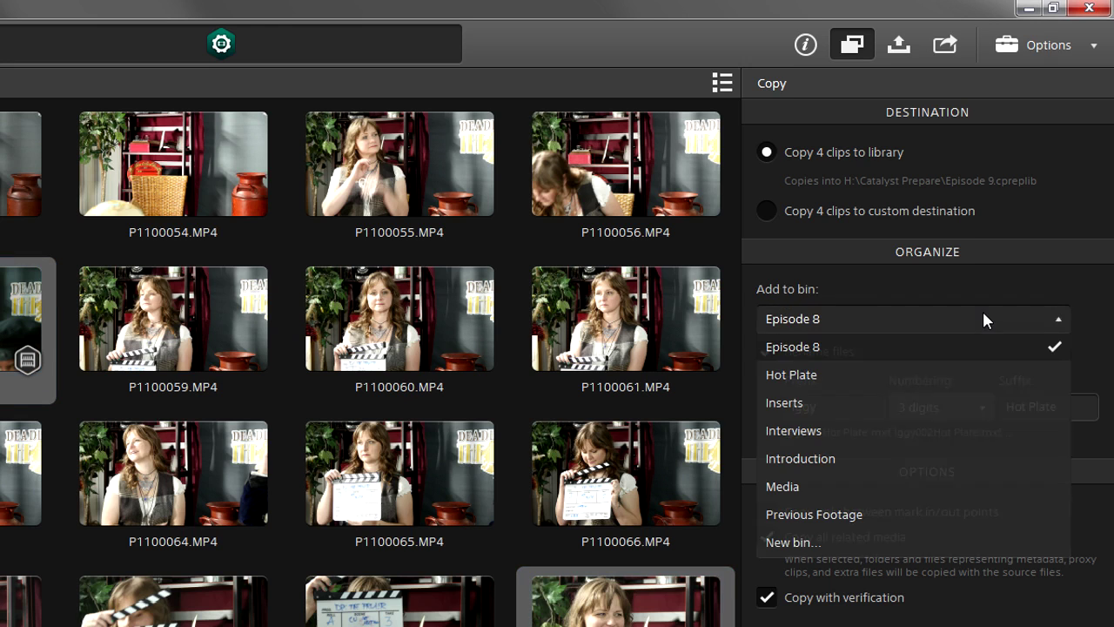
{"action": "left_click", "coordinate": [873, 375]}
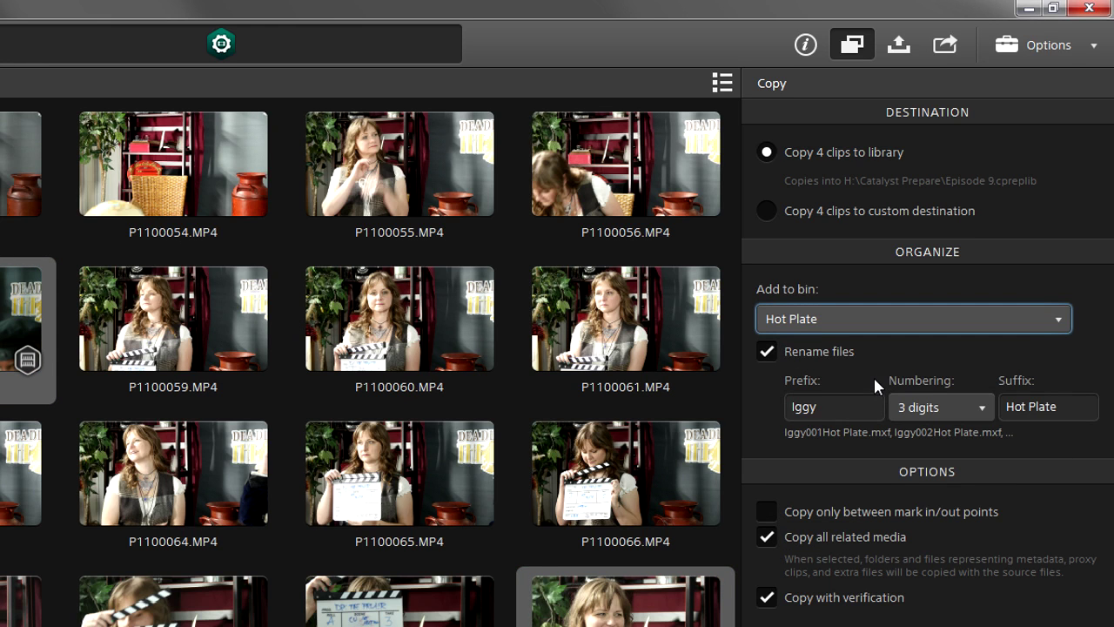
{"action": "double_click", "coordinate": [840, 410]}
{"action": "type", "text": "Siob"}
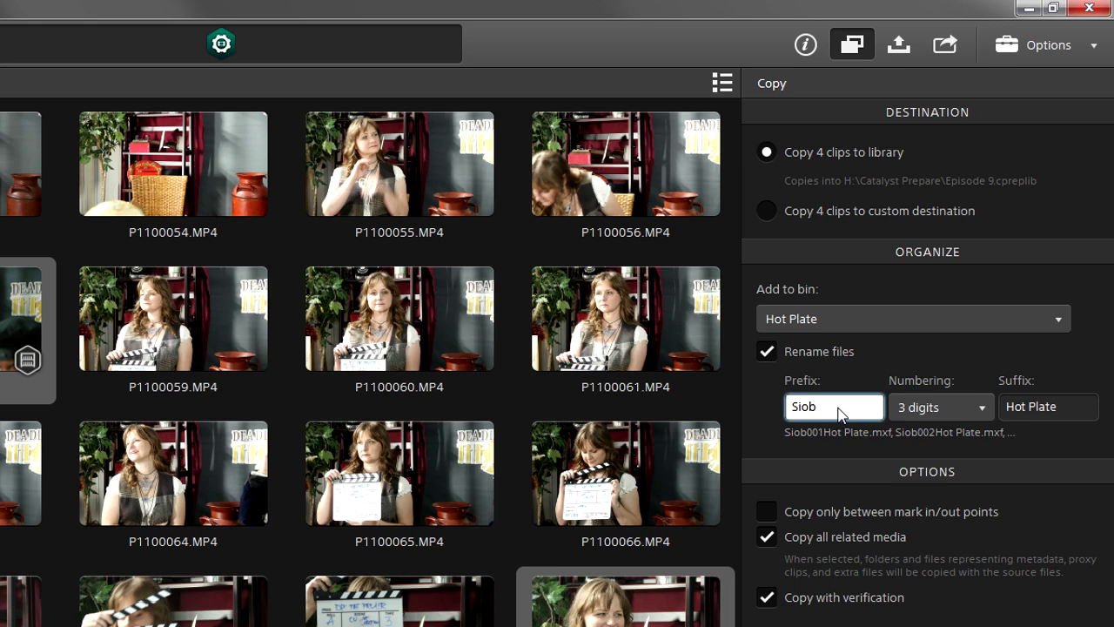
{"action": "type", "text": "han"}
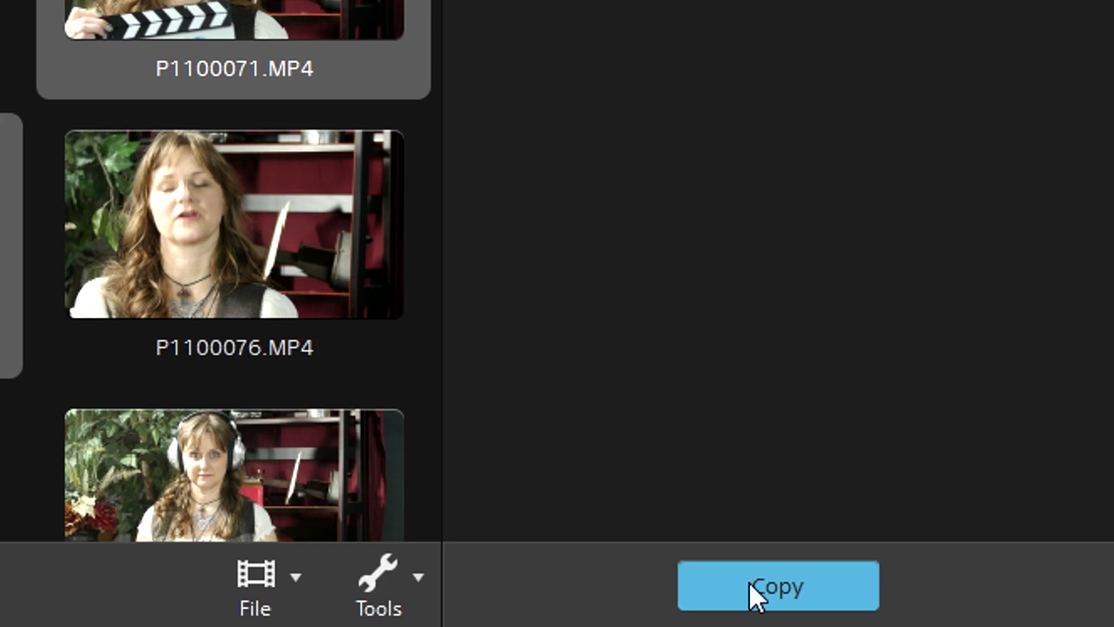
{"action": "left_click", "coordinate": [750, 585]}
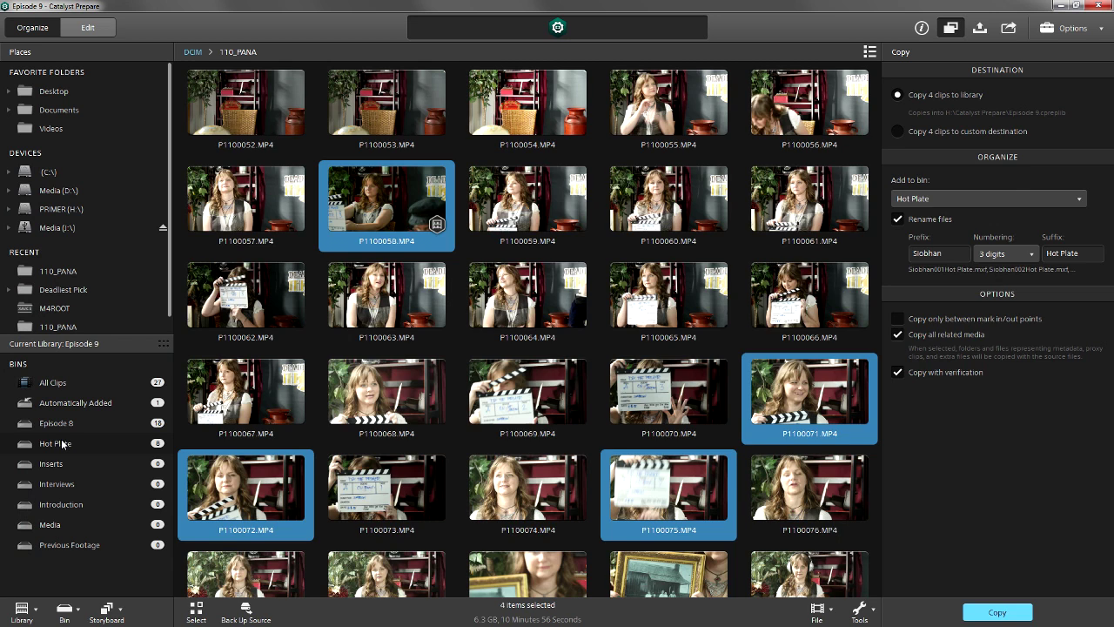
Check the Hot Plate bin's eight clips, then return to the Media card's root
{"action": "left_click", "coordinate": [57, 443]}
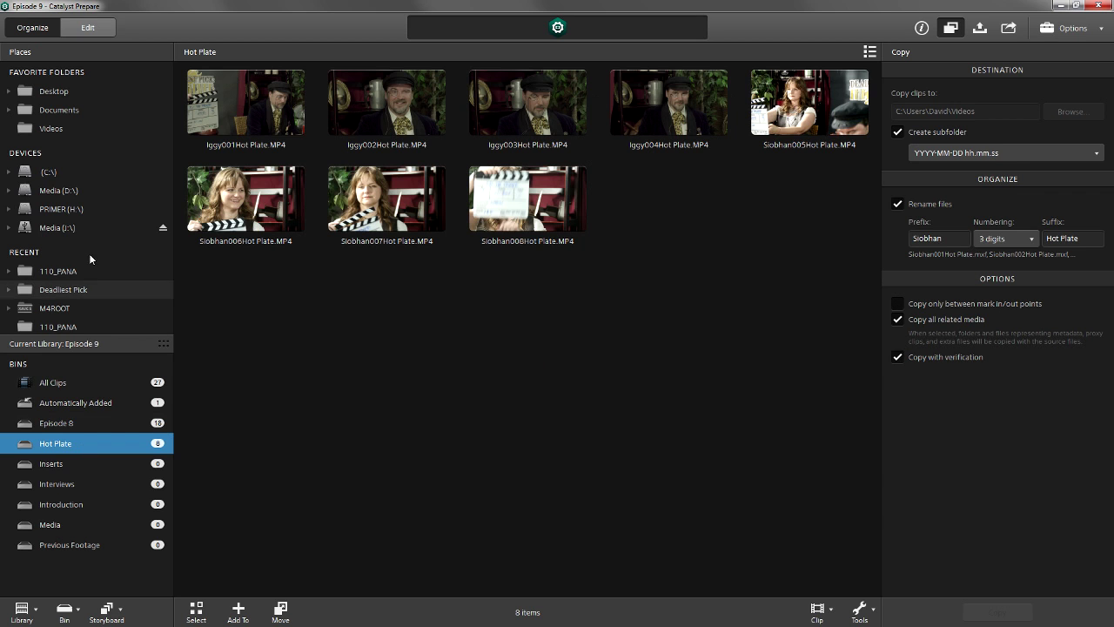
{"action": "left_click", "coordinate": [59, 228]}
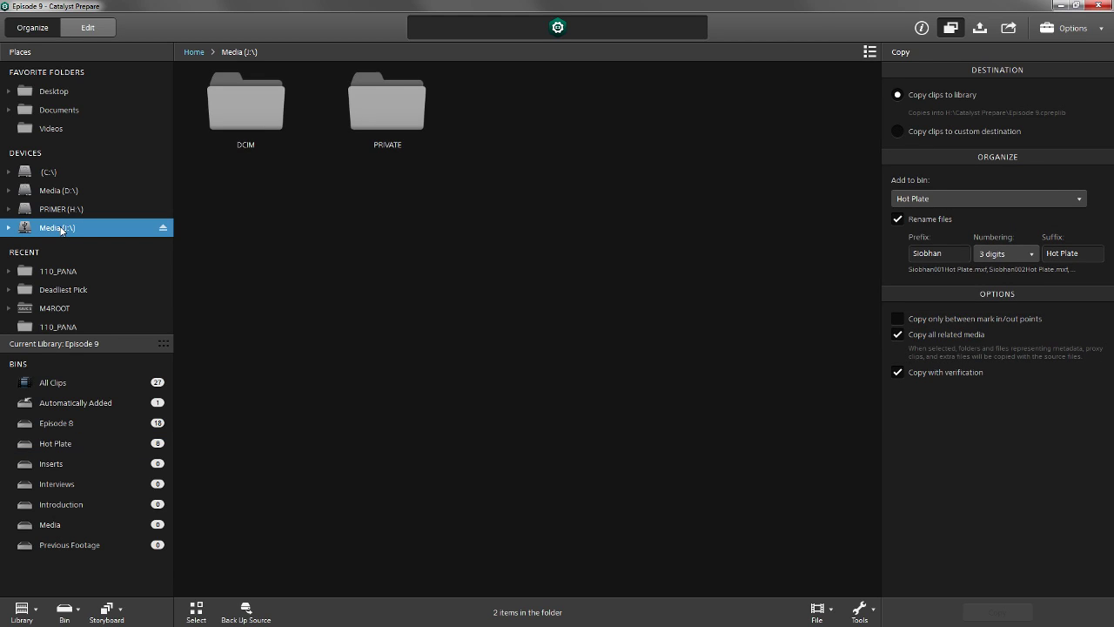
Copy MVI_0753 from 109_PANA into Hot Plate with the prefix Master, then view the bin's nine clips
{"action": "double_click", "coordinate": [266, 111]}
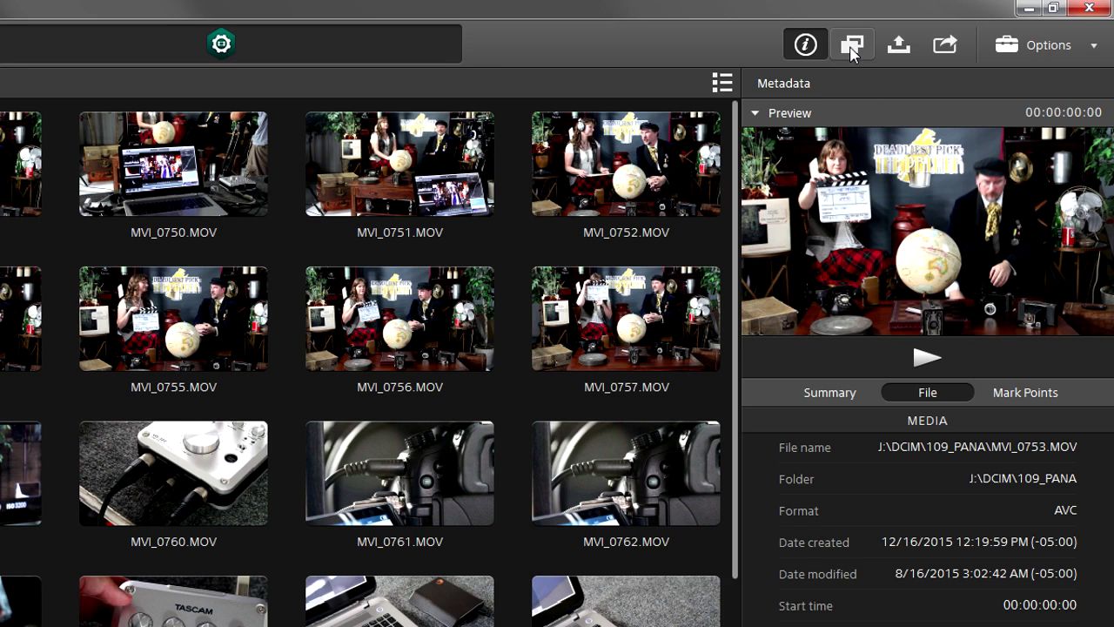
{"action": "left_click", "coordinate": [852, 50]}
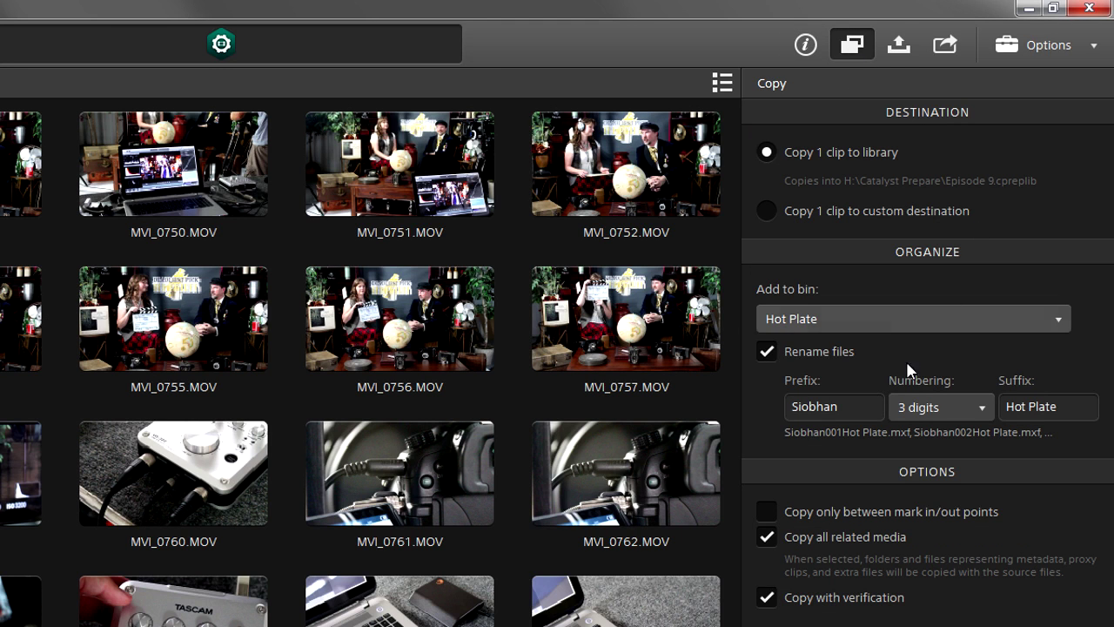
{"action": "double_click", "coordinate": [851, 406]}
{"action": "type", "text": "Master"}
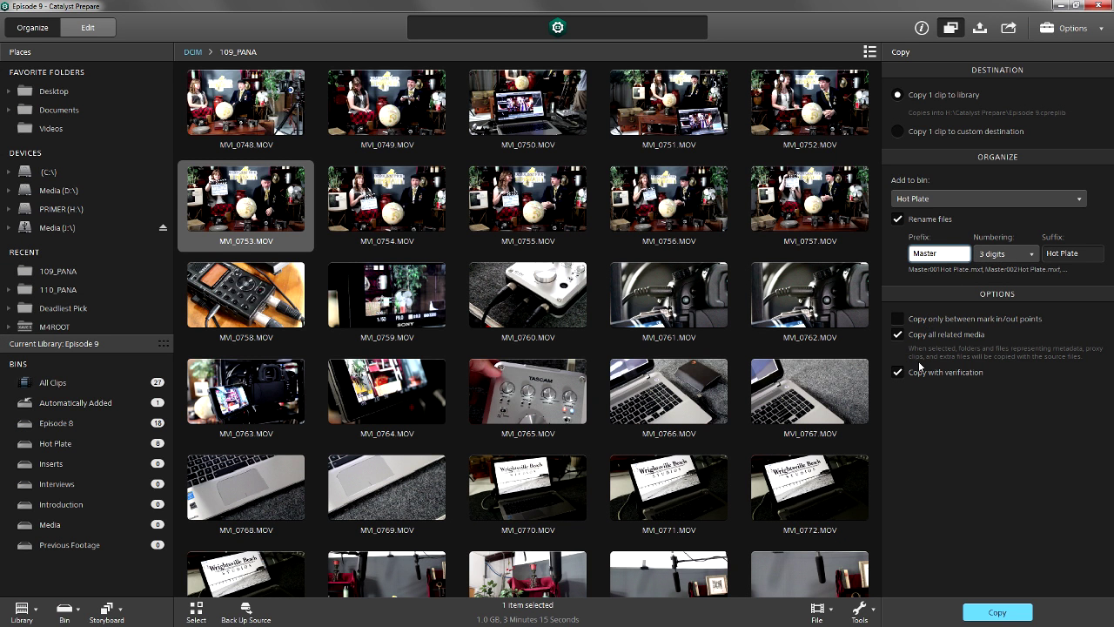
{"action": "left_click", "coordinate": [973, 612]}
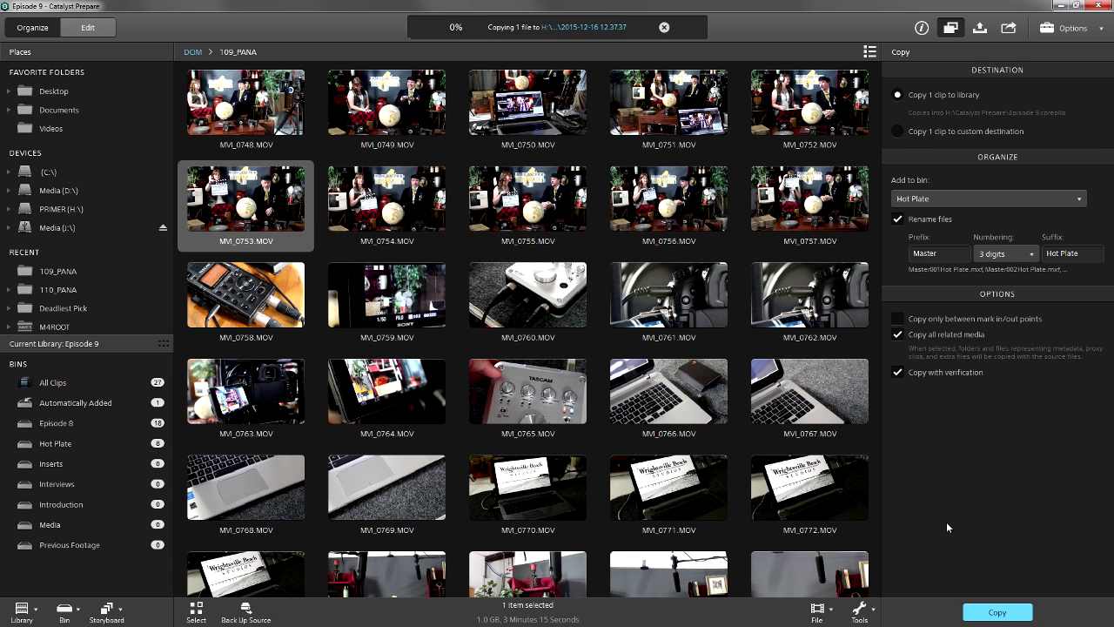
{"action": "left_click", "coordinate": [79, 444]}
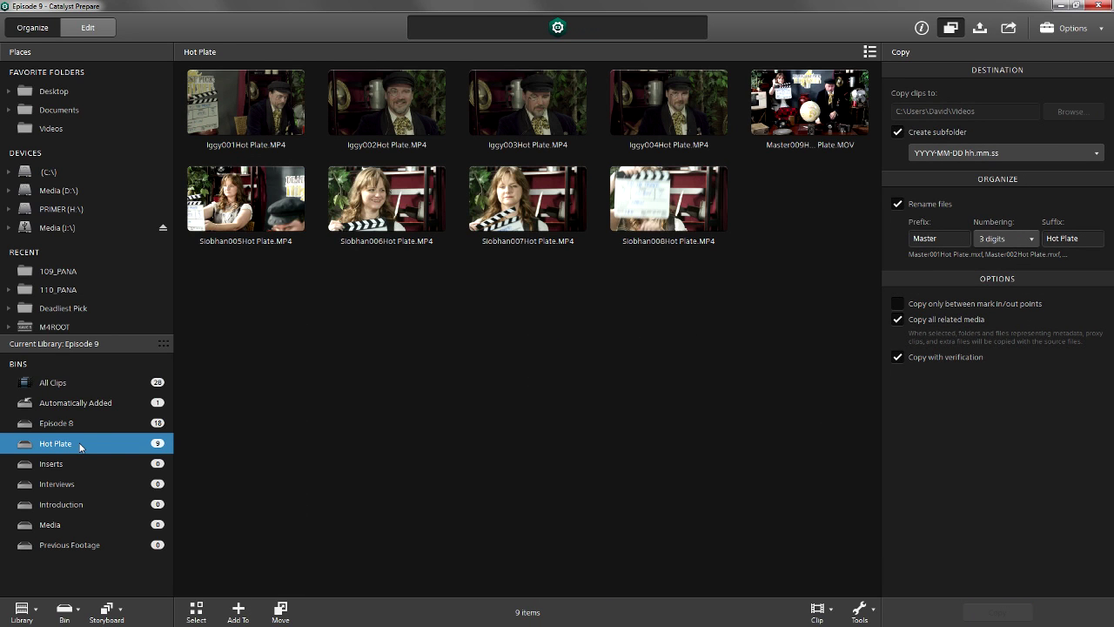